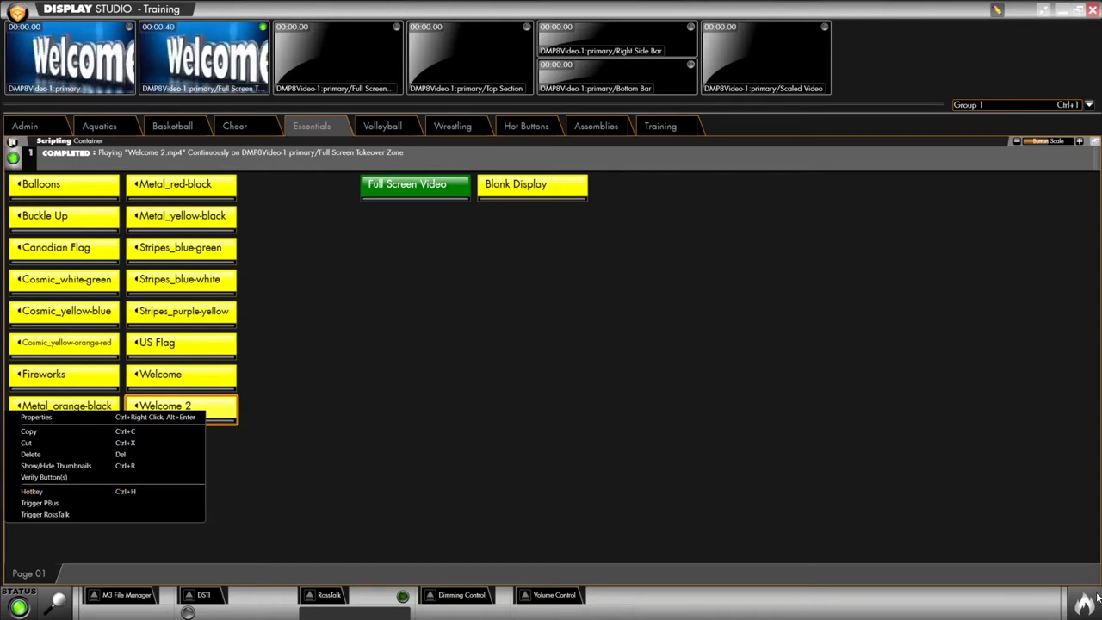
- Assign hotkey W to the Welcome 2 button and save the mapping
{"action": "left_click", "coordinate": [50, 492]}
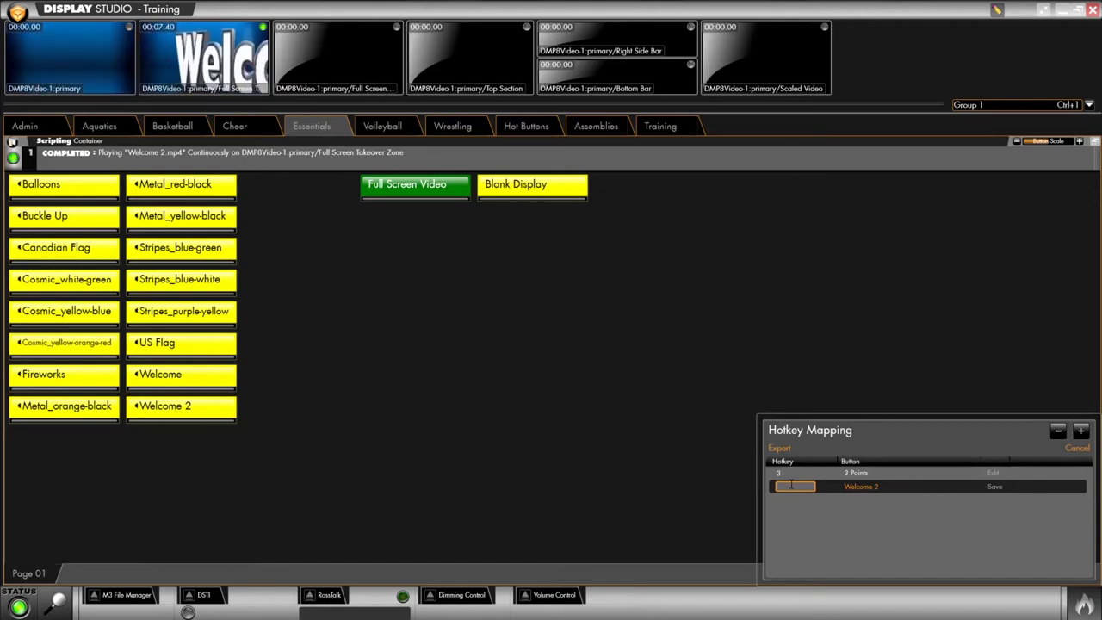
{"action": "left_click", "coordinate": [996, 486]}
{"action": "left_click", "coordinate": [1088, 607]}
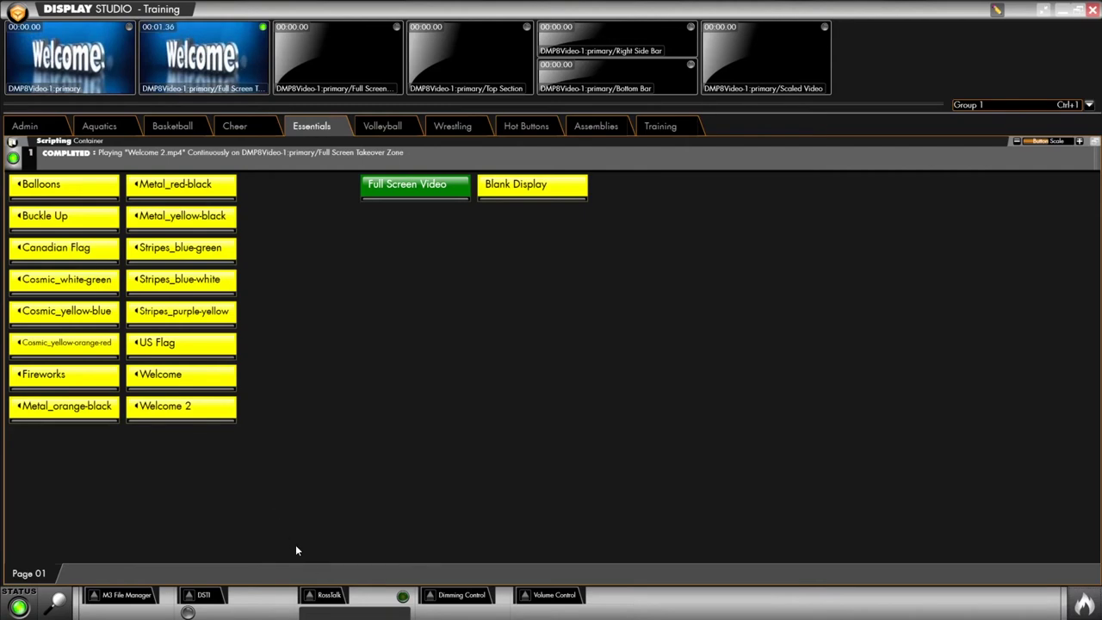
- Add a RossTalk trigger on command GPI 00 to the Welcome 2 button
{"action": "left_click", "coordinate": [309, 596]}
{"action": "left_click", "coordinate": [185, 420]}
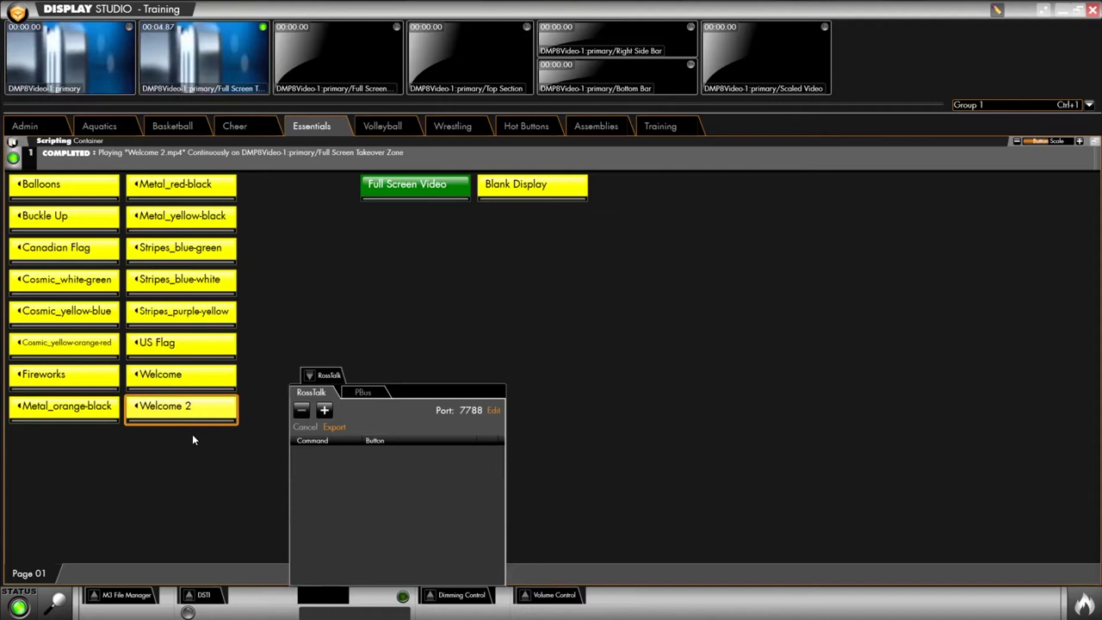
{"action": "left_click", "coordinate": [321, 375]}
{"action": "right_click", "coordinate": [172, 399]}
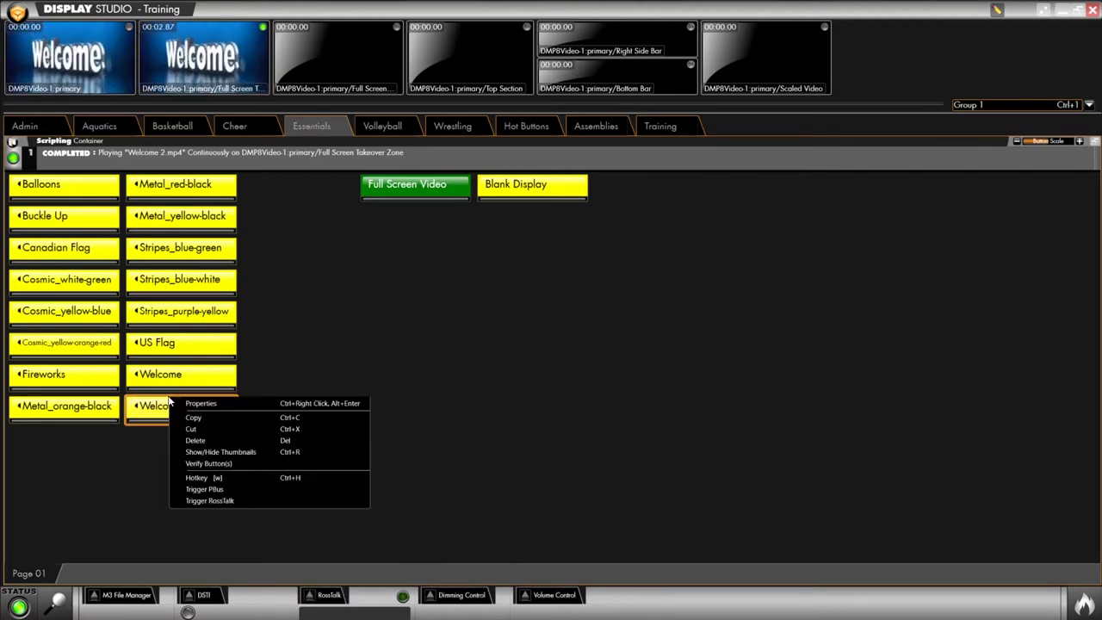
{"action": "left_click", "coordinate": [245, 500]}
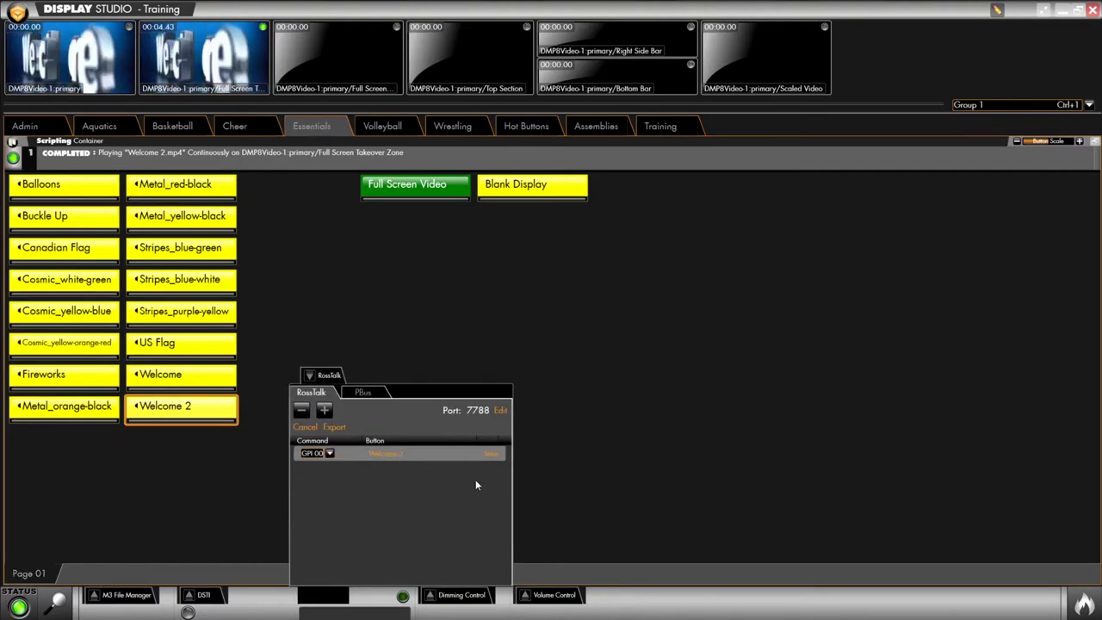
{"action": "left_click", "coordinate": [491, 454]}
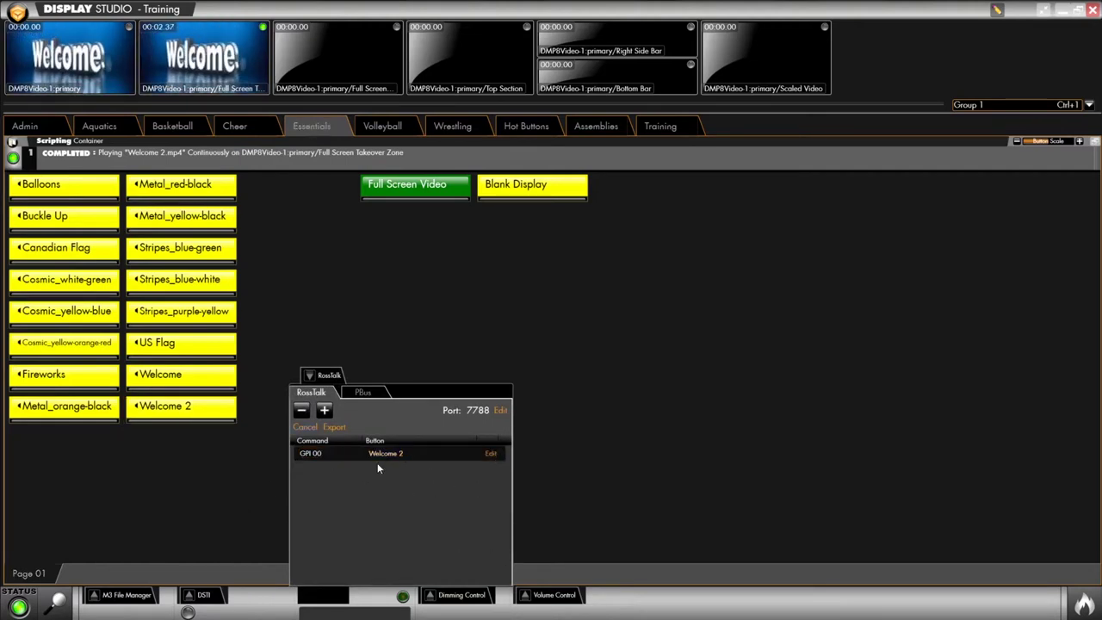
{"action": "left_click", "coordinate": [307, 377]}
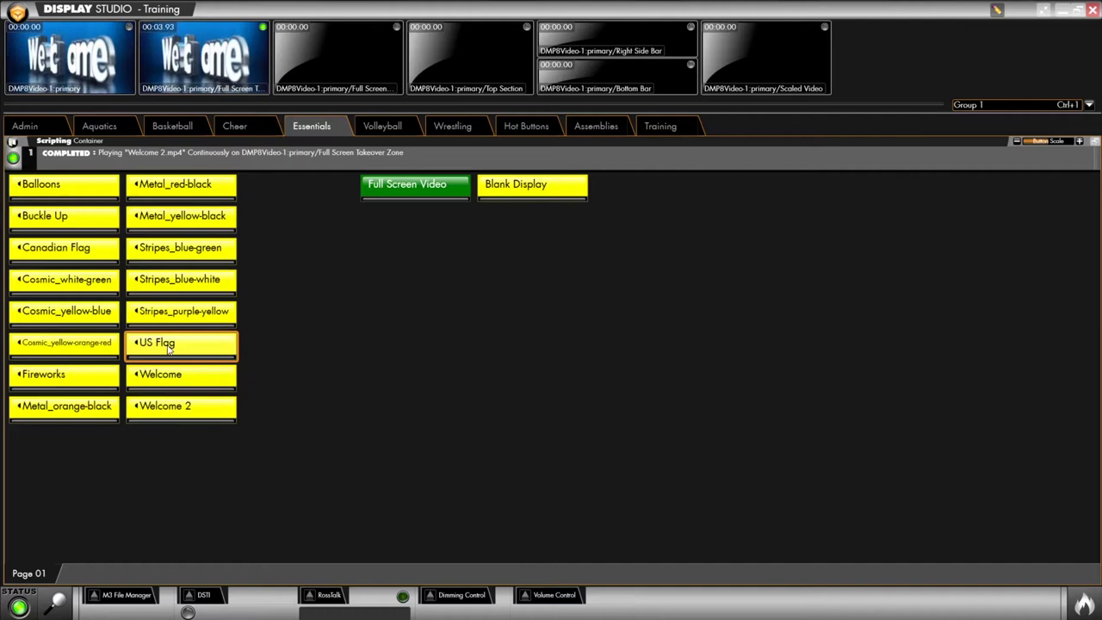
- Add the US Flag button to hotkey mapping with hotkey U and save it
{"action": "left_click_drag", "start_coordinate": [168, 349], "coordinate": [1092, 589]}
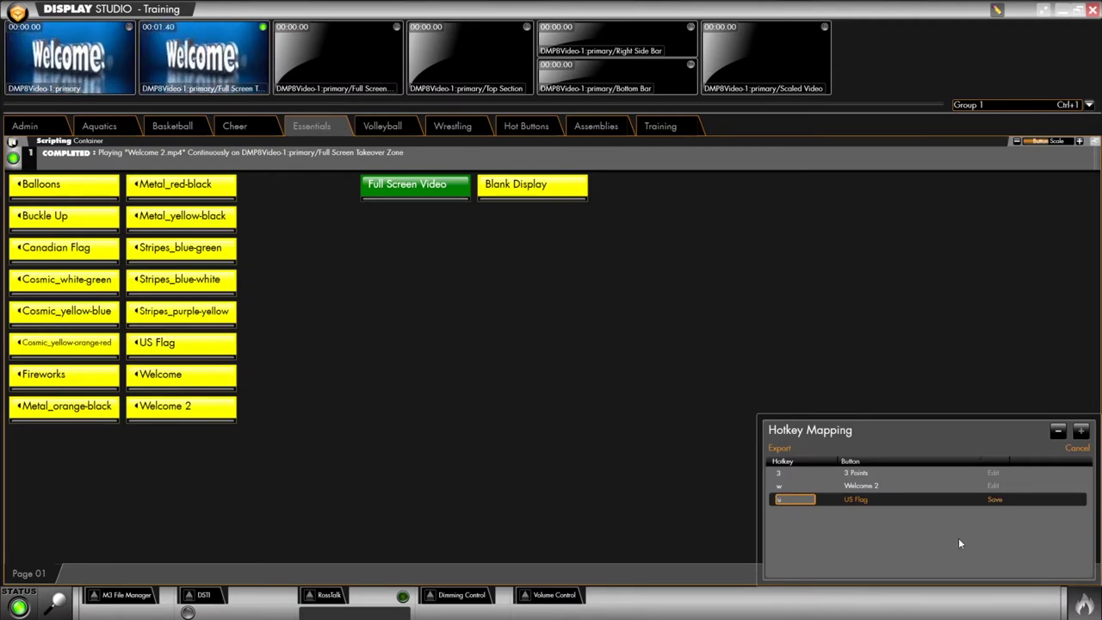
{"action": "type", "text": "u"}
{"action": "left_click", "coordinate": [997, 499]}
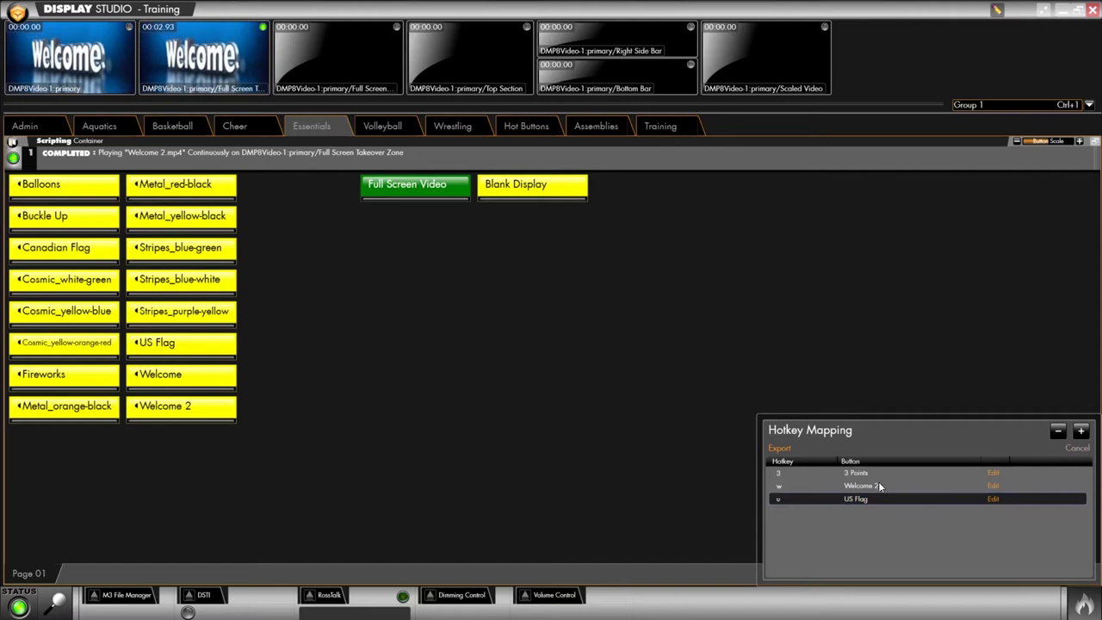
{"action": "left_click", "coordinate": [1087, 603]}
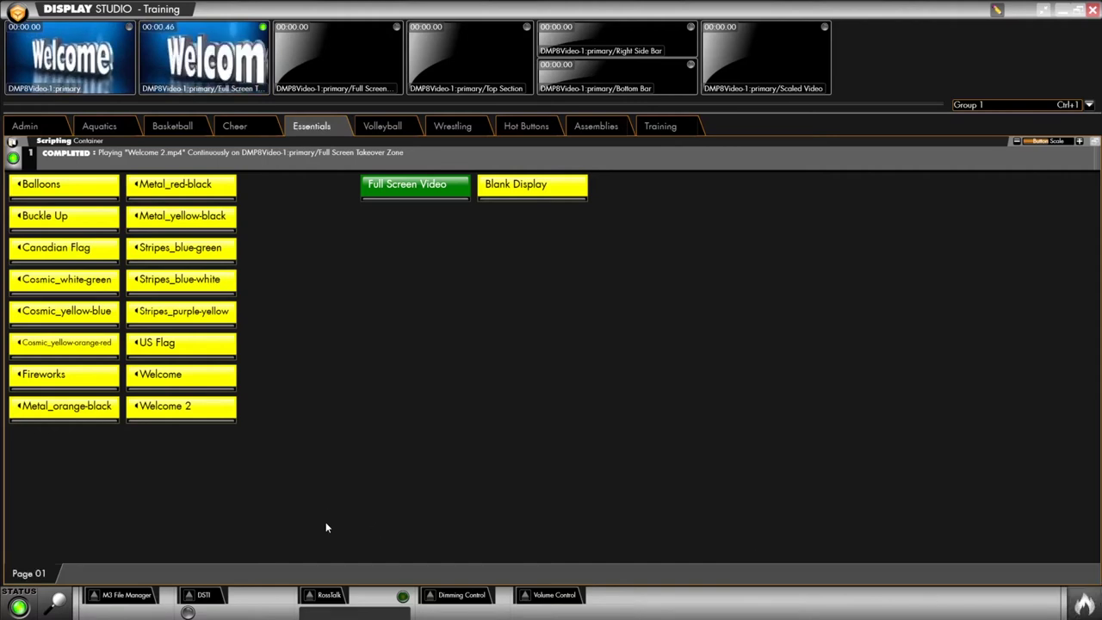
- Drag the Balloons button into PBus register 00 in the RossTalk settings
{"action": "left_click", "coordinate": [319, 596]}
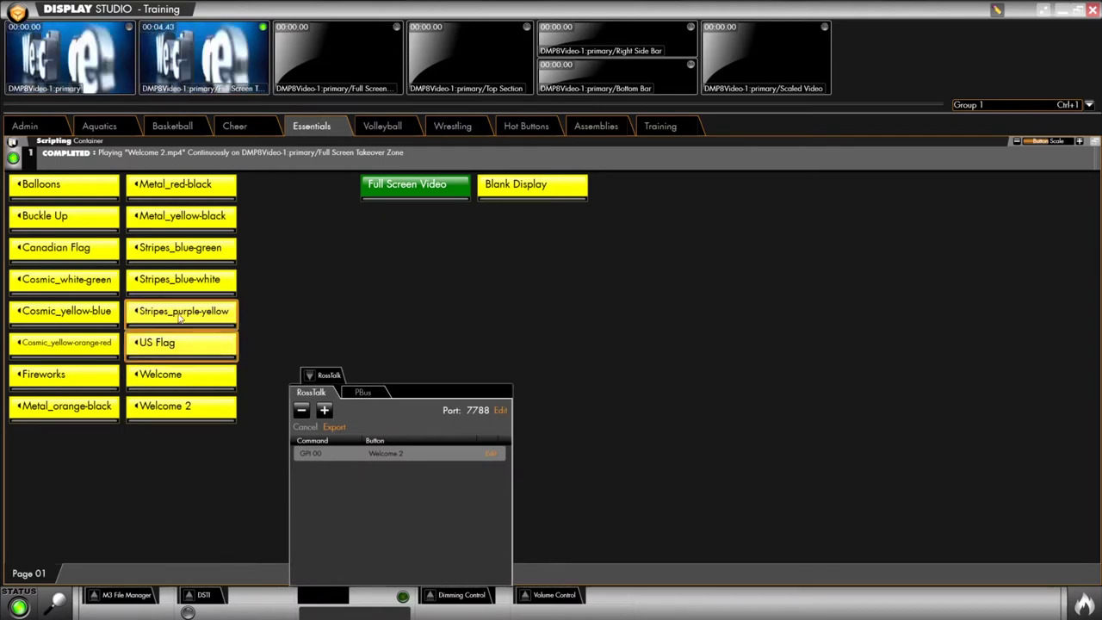
{"action": "left_click", "coordinate": [363, 392]}
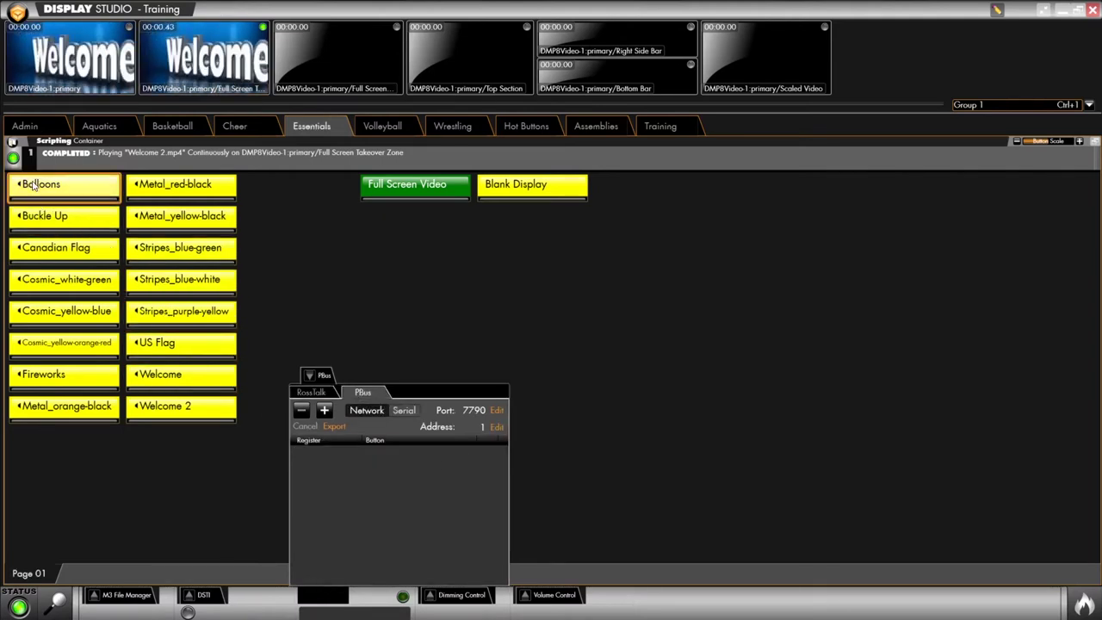
{"action": "left_click_drag", "start_coordinate": [32, 185], "coordinate": [392, 484]}
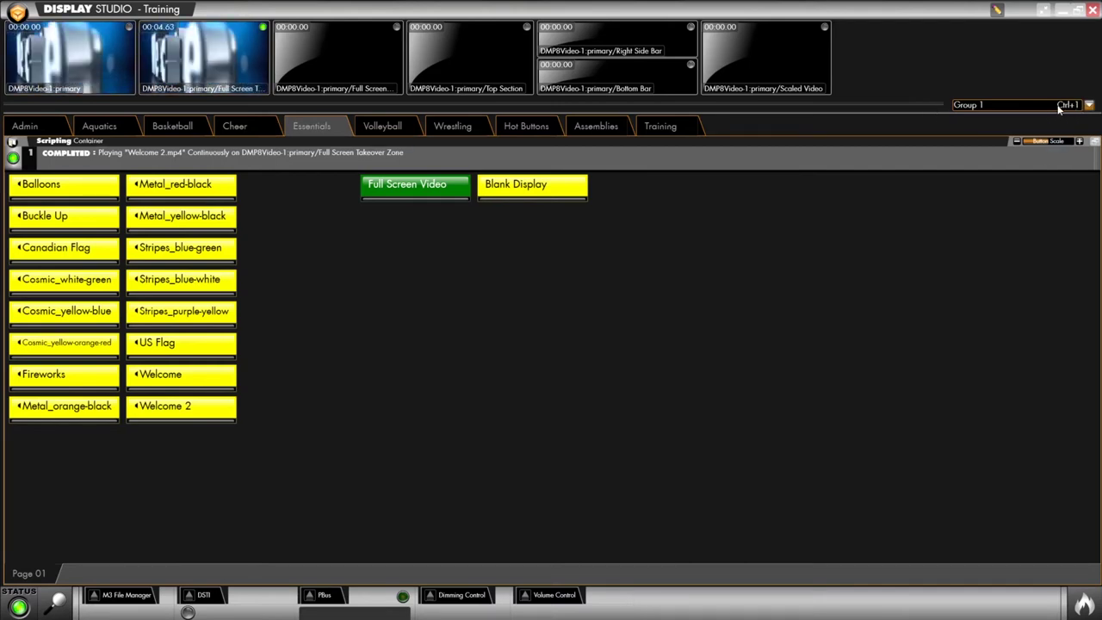
- Open the Properties editor for monitor wall group Group 1 showing DMP8Video-1:primary/primary
{"action": "left_click", "coordinate": [1090, 104]}
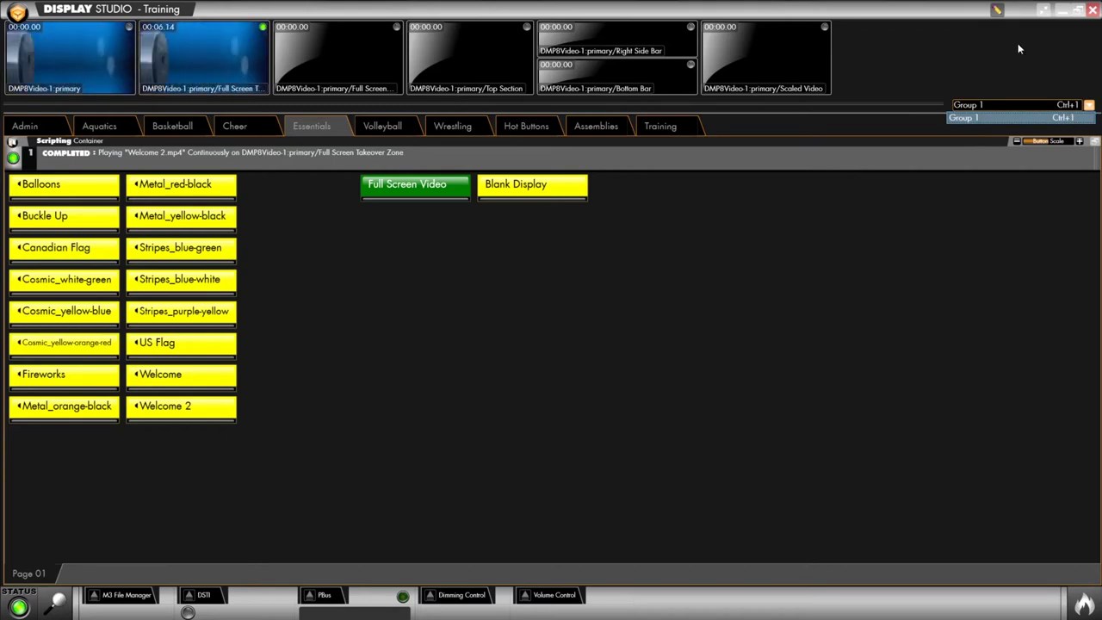
{"action": "left_click", "coordinate": [987, 51]}
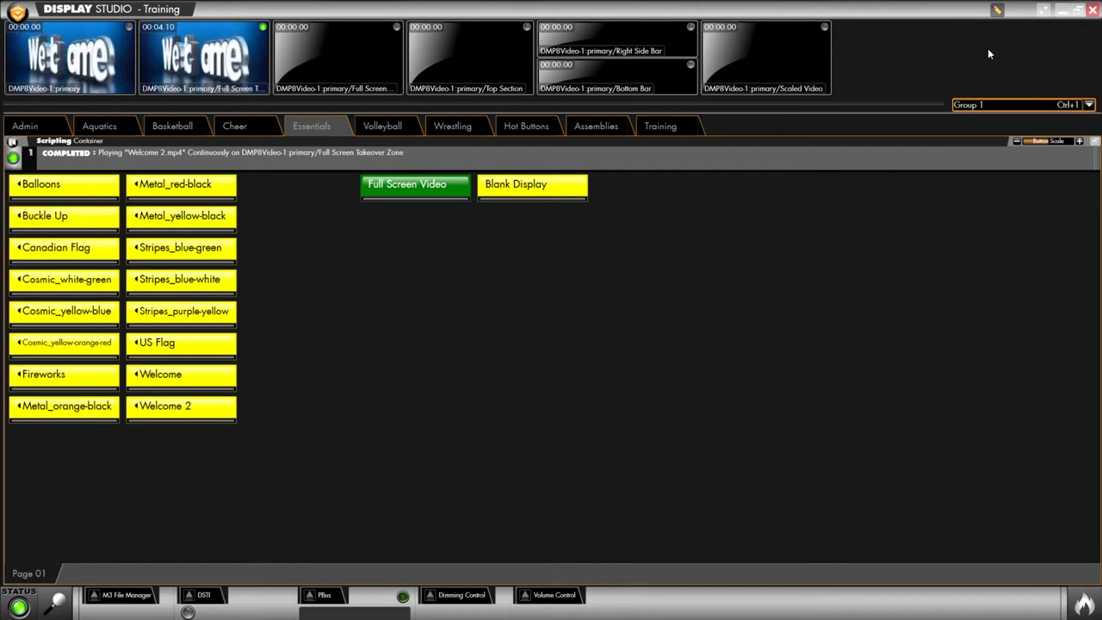
{"action": "right_click", "coordinate": [979, 58]}
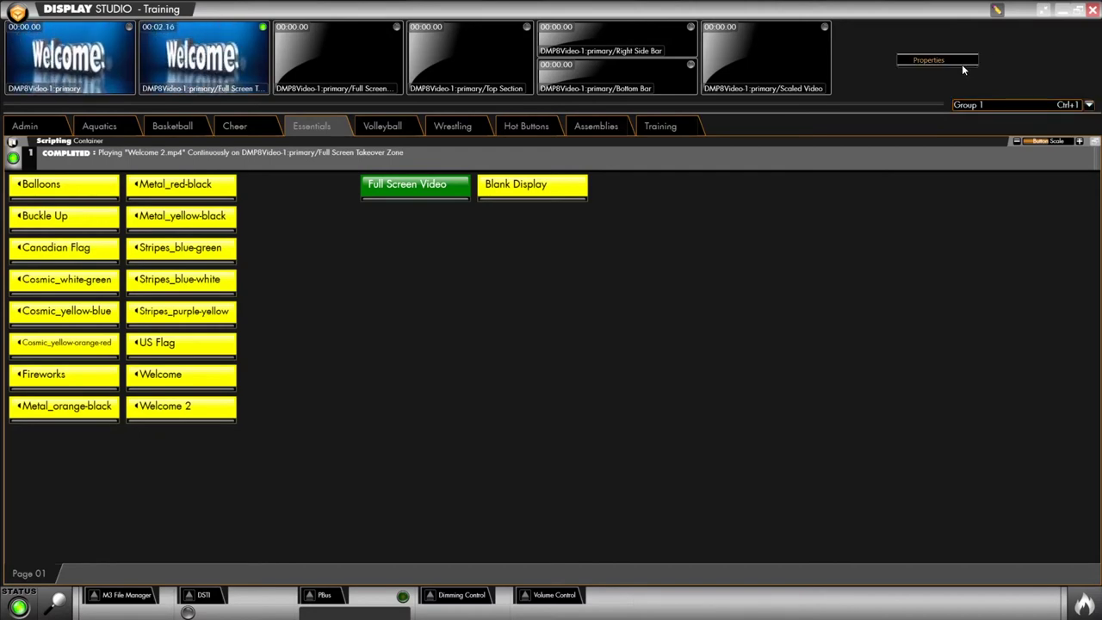
{"action": "left_click", "coordinate": [958, 60]}
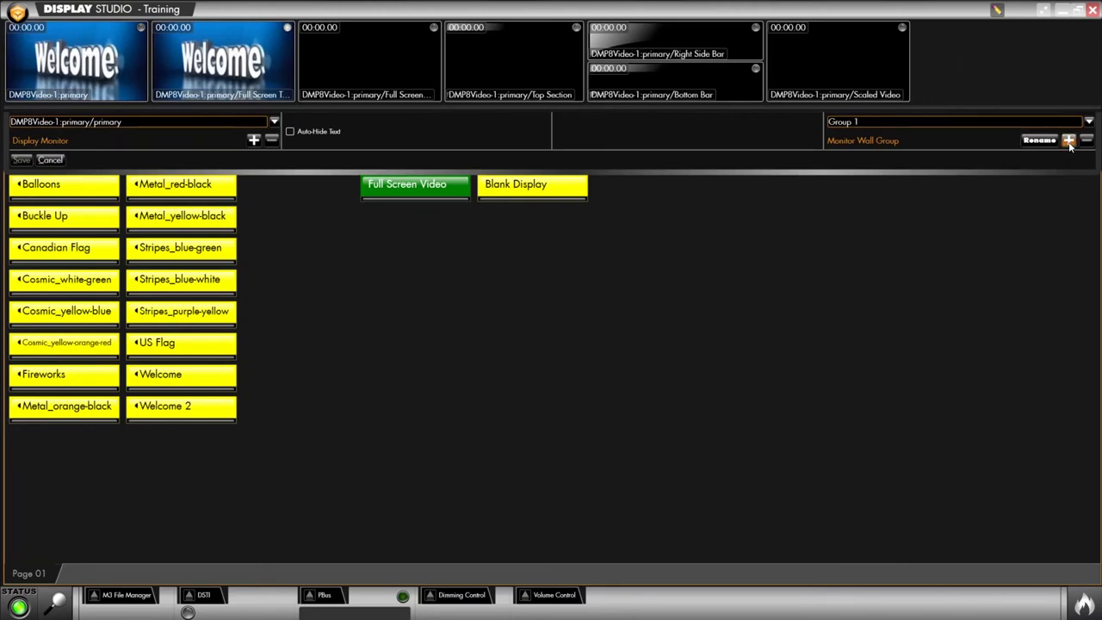
- Create a new monitor wall group, keeping its default name Group 2
{"action": "left_click", "coordinate": [1069, 141]}
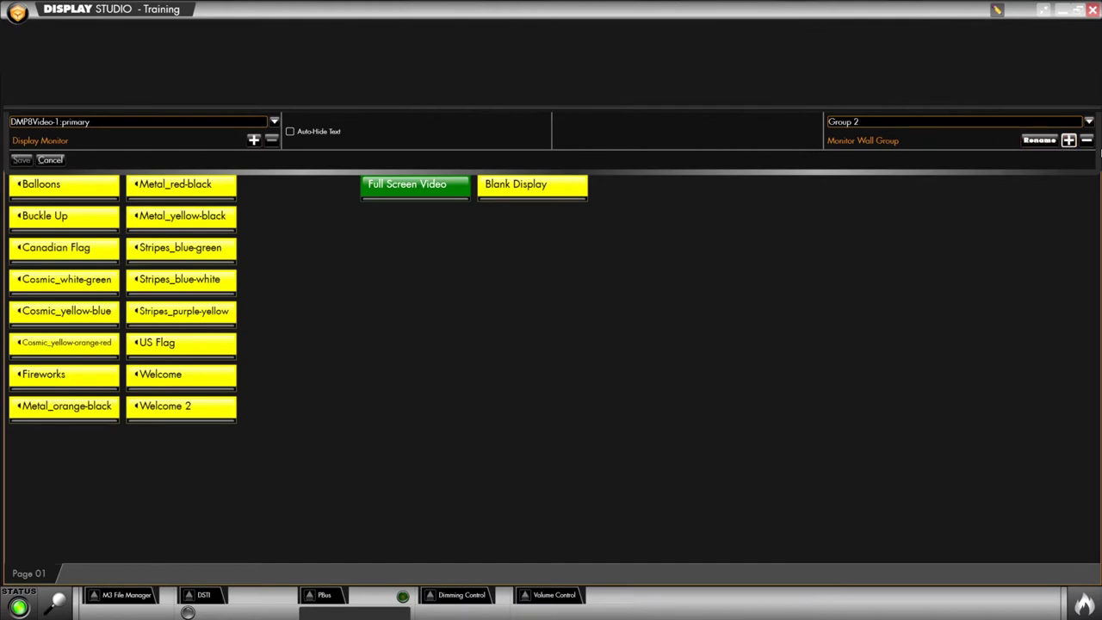
{"action": "left_click", "coordinate": [1038, 141]}
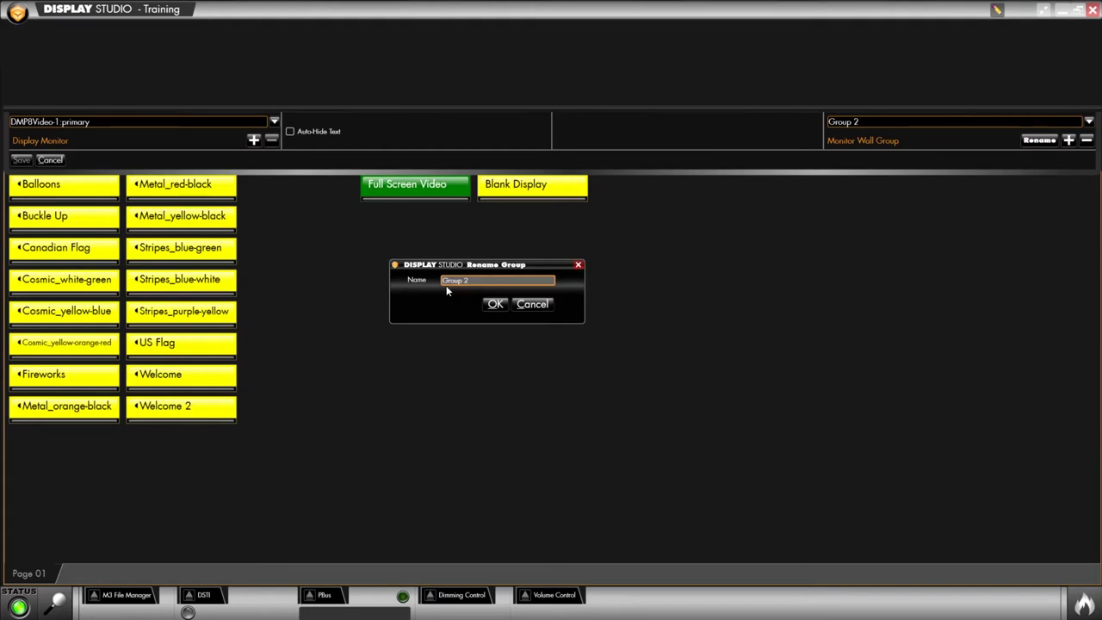
{"action": "left_click", "coordinate": [499, 307]}
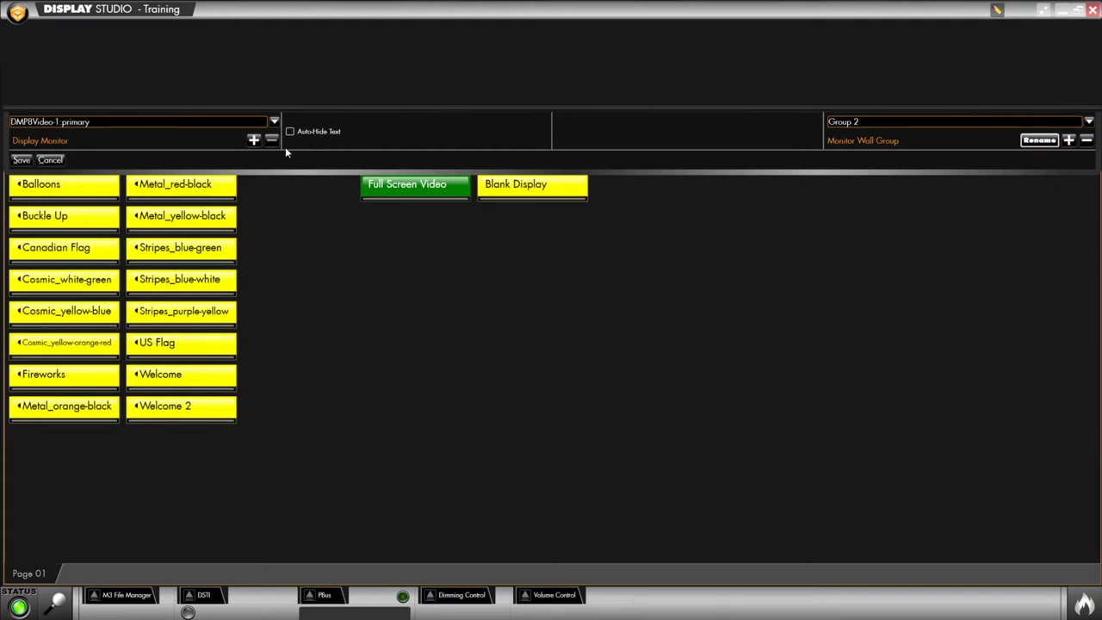
- Add the Right Side Bar and Bottom Bar zones to Group 2 and save it
{"action": "left_click", "coordinate": [274, 124]}
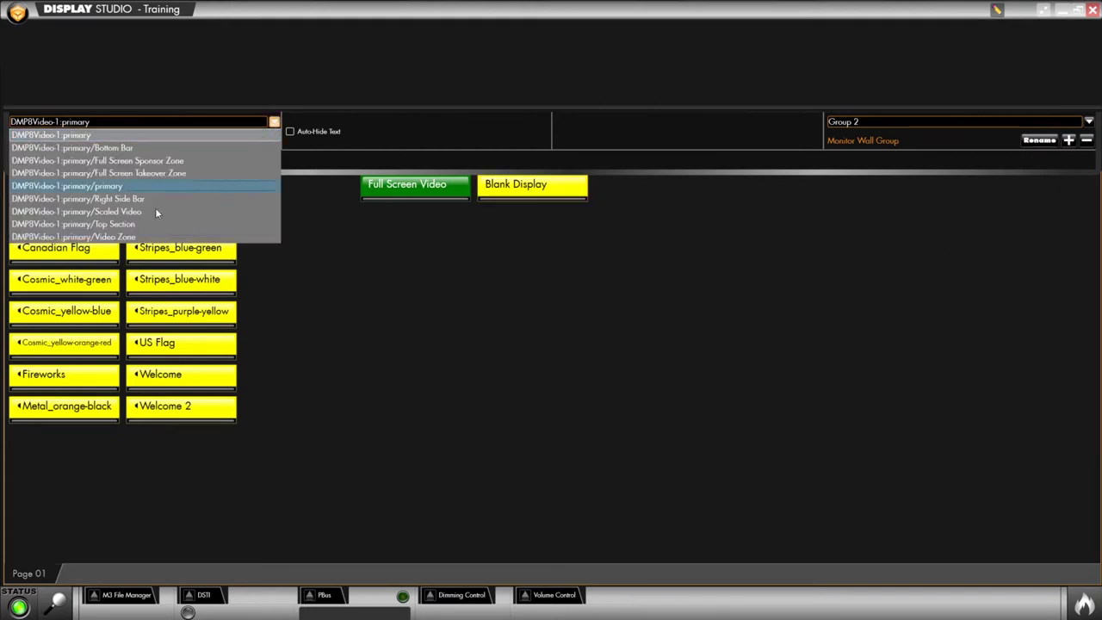
{"action": "left_click", "coordinate": [106, 199]}
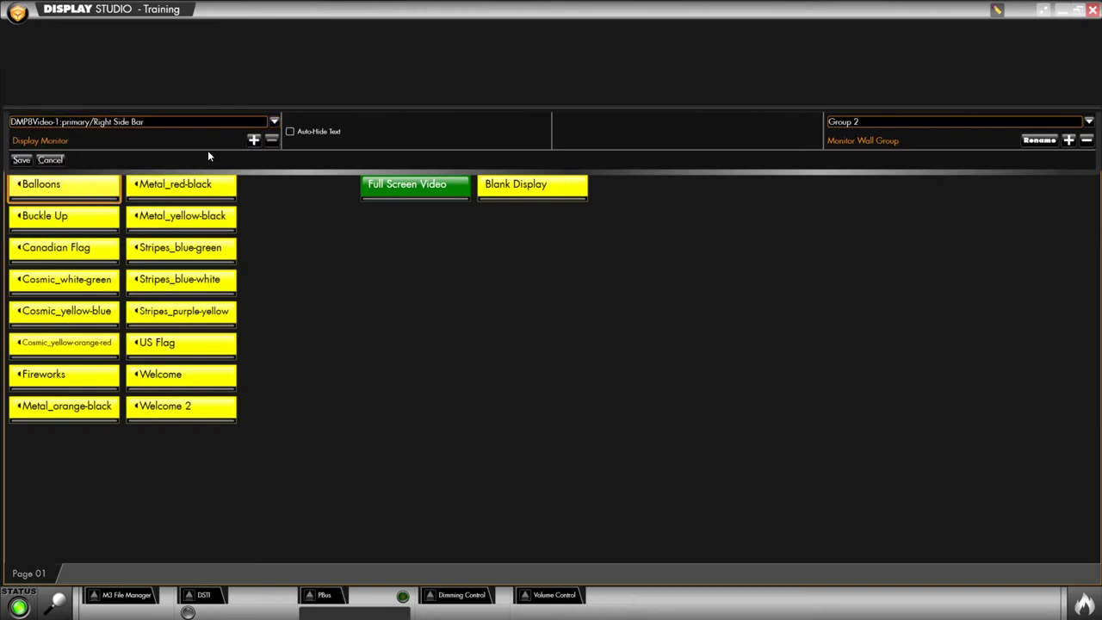
{"action": "left_click", "coordinate": [254, 140]}
{"action": "left_click", "coordinate": [274, 121]}
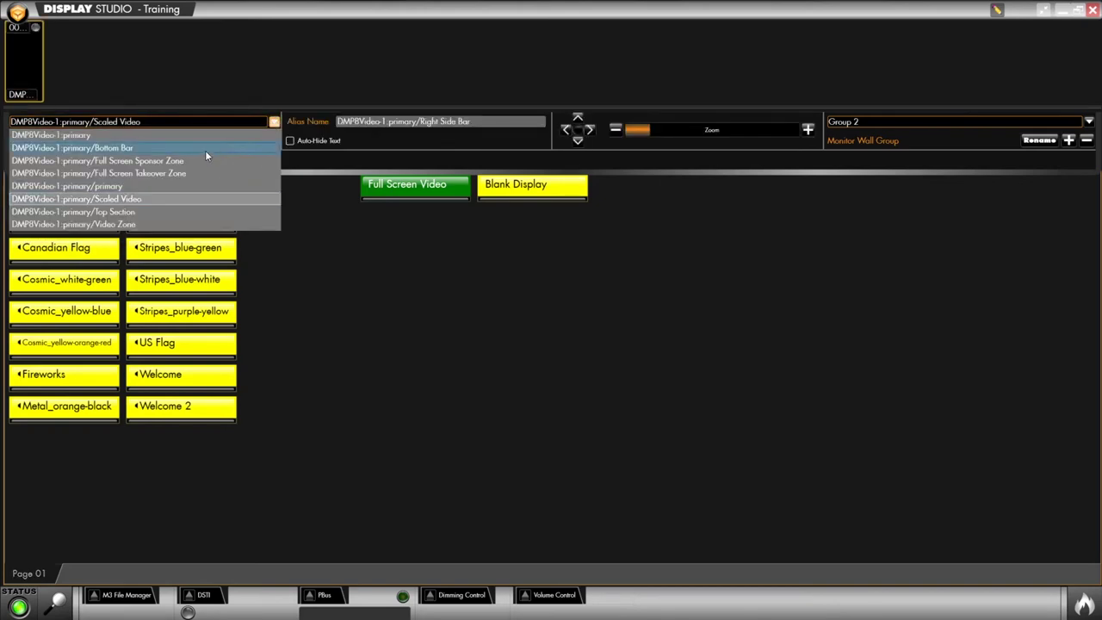
{"action": "left_click", "coordinate": [205, 148]}
{"action": "left_click", "coordinate": [254, 140]}
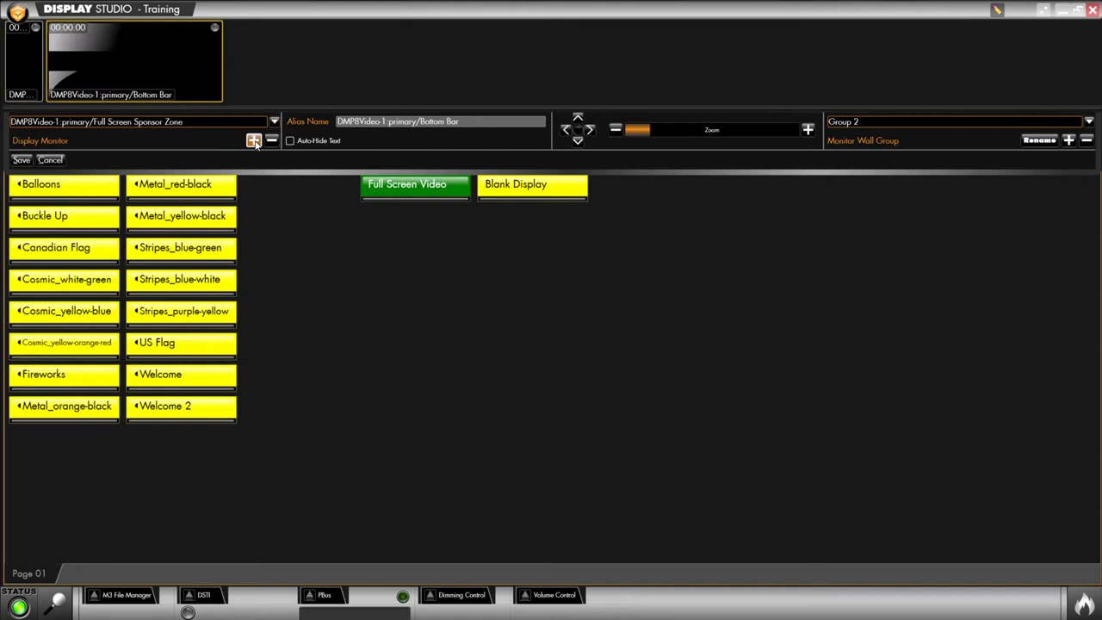
{"action": "left_click", "coordinate": [23, 160]}
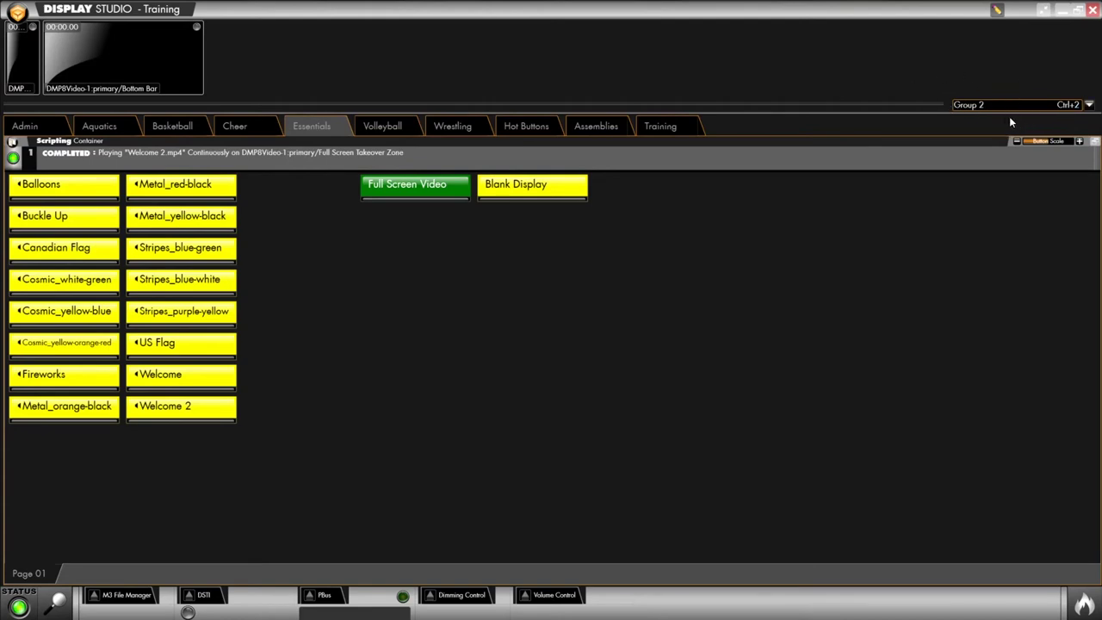
{"action": "left_click", "coordinate": [1089, 105]}
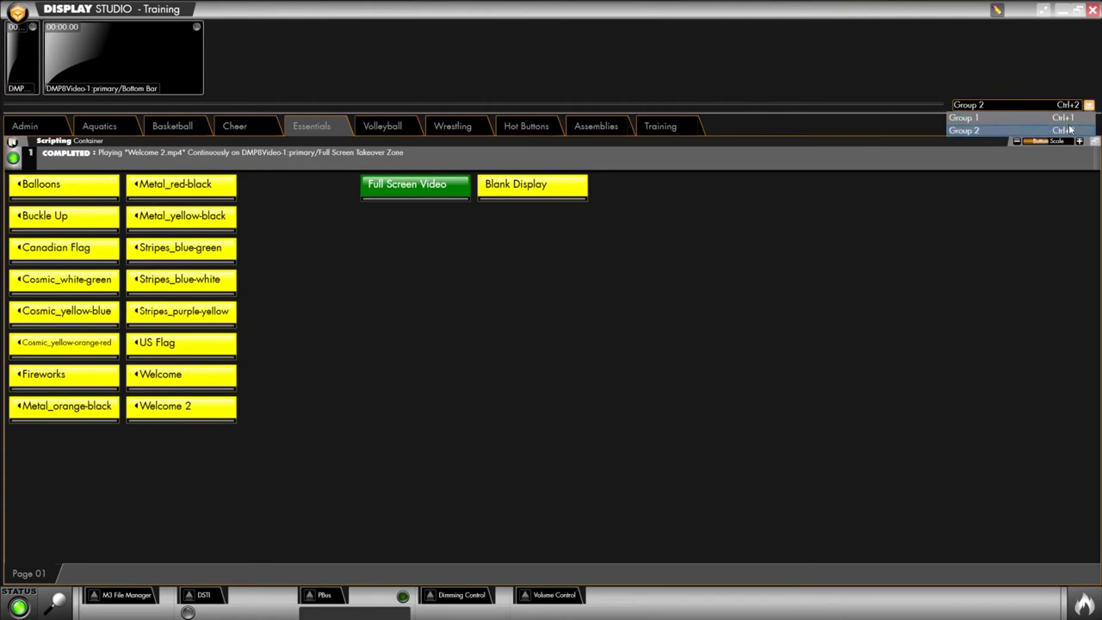
{"action": "left_click", "coordinate": [973, 117]}
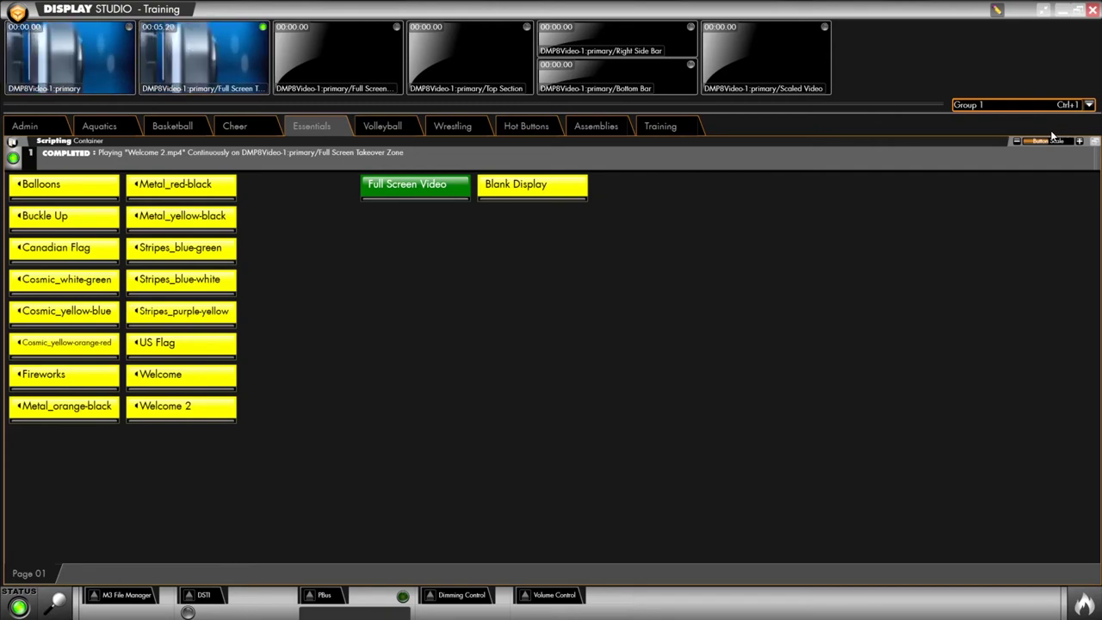
{"action": "key", "text": "ctrl+2"}
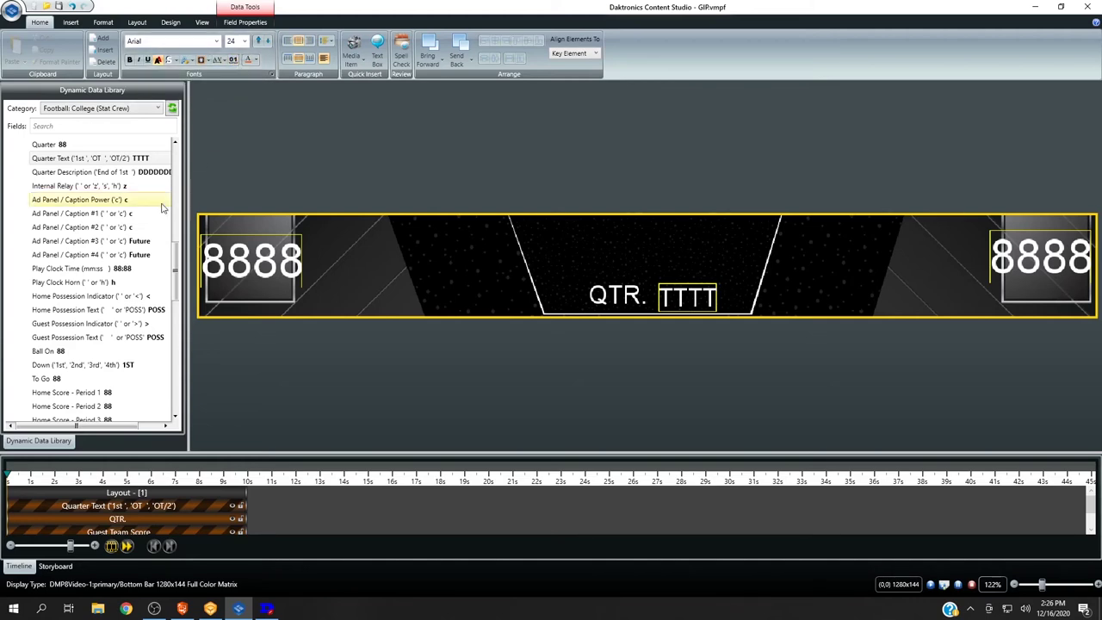
- Drag Main Clock Time (mm:ss.t) from Game In Progress: Football onto the canvas above QTR
{"action": "scroll", "coordinate": [143, 223], "scroll_direction": "up", "scroll_amount": 10}
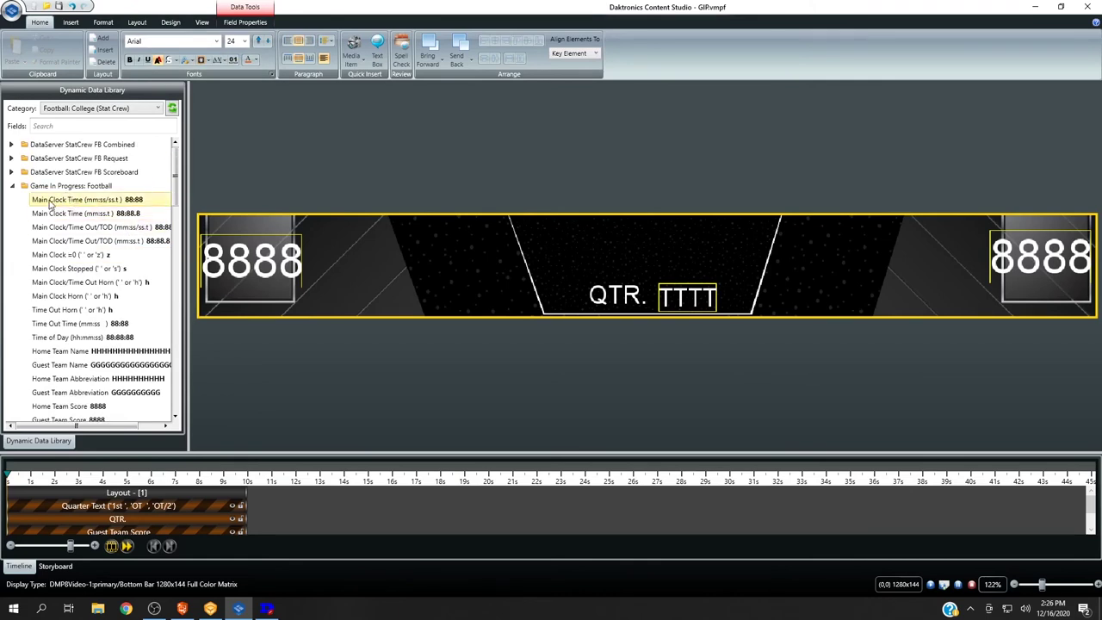
{"action": "left_click_drag", "start_coordinate": [78, 215], "coordinate": [626, 249]}
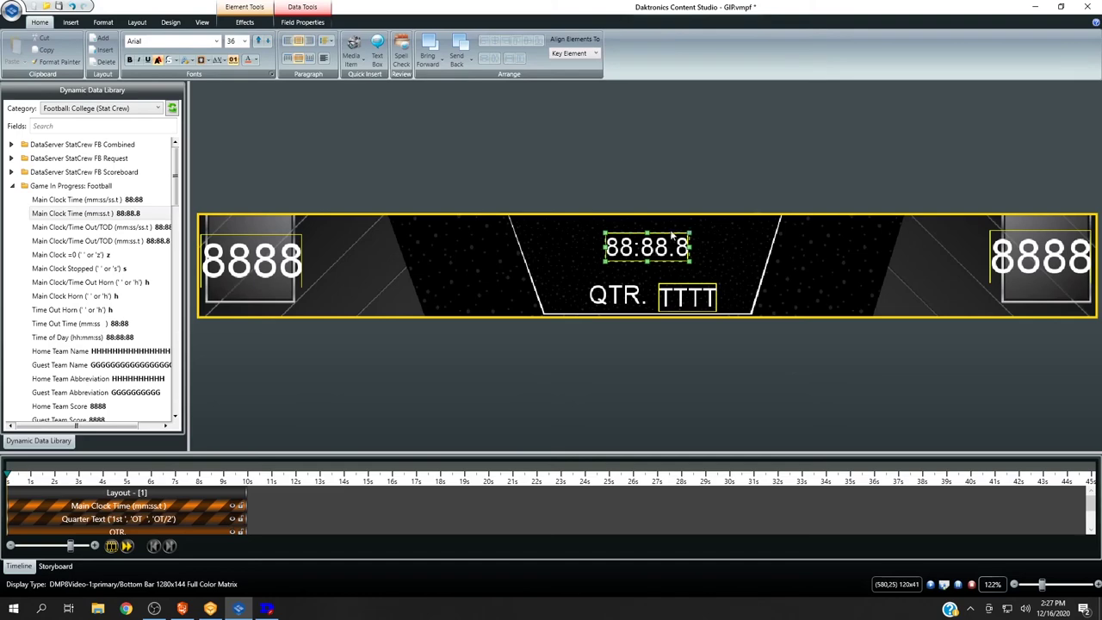
- Set the clock field's font to Elephant and centre it horizontally
{"action": "left_click", "coordinate": [216, 43]}
{"action": "scroll", "coordinate": [110, 146], "scroll_direction": "down", "scroll_amount": 3}
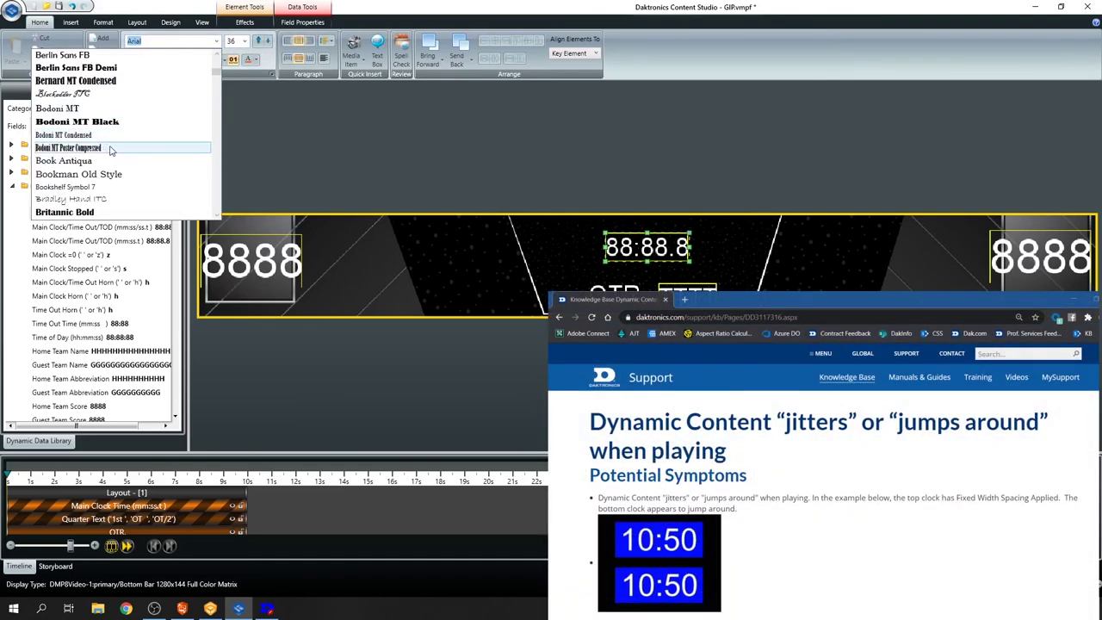
{"action": "scroll", "coordinate": [110, 150], "scroll_direction": "down", "scroll_amount": 3}
{"action": "scroll", "coordinate": [99, 138], "scroll_direction": "down", "scroll_amount": 3}
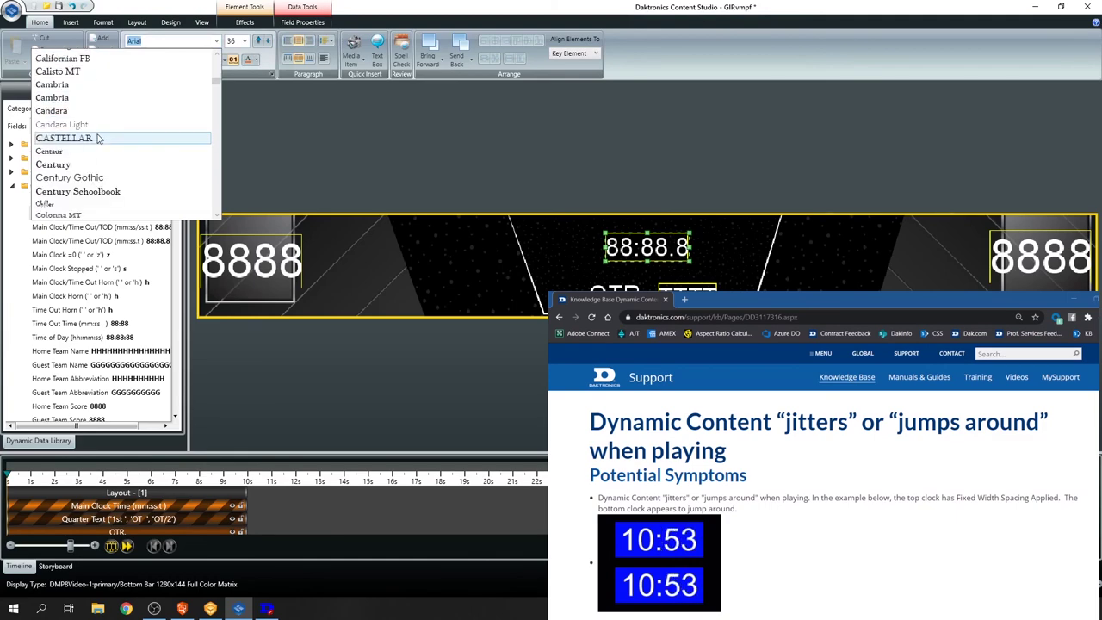
{"action": "scroll", "coordinate": [99, 138], "scroll_direction": "down", "scroll_amount": 6}
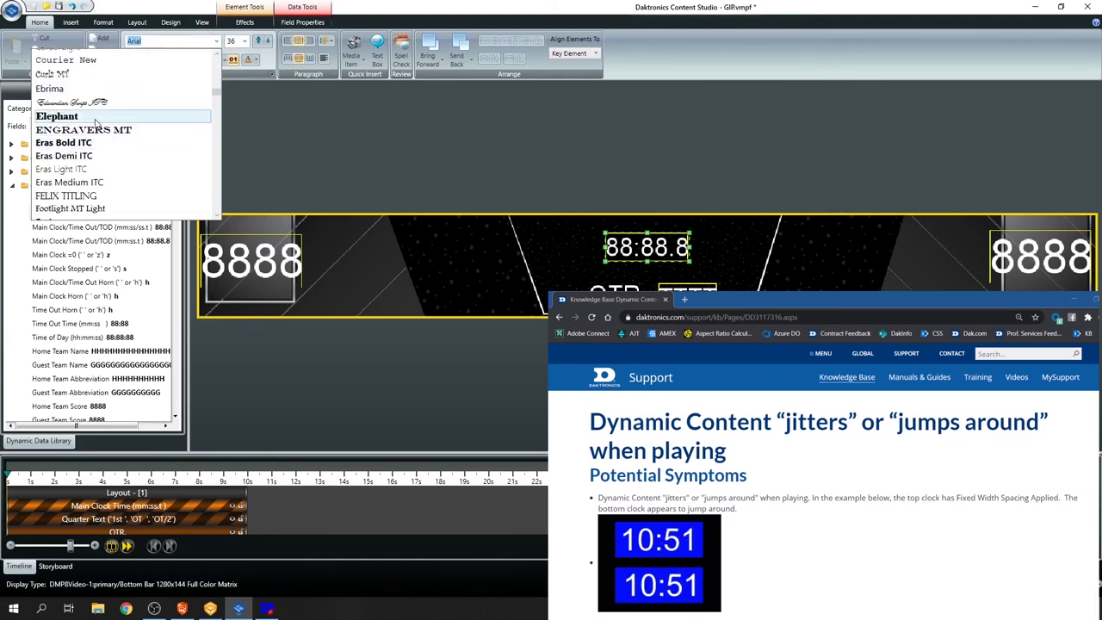
{"action": "left_click", "coordinate": [96, 118]}
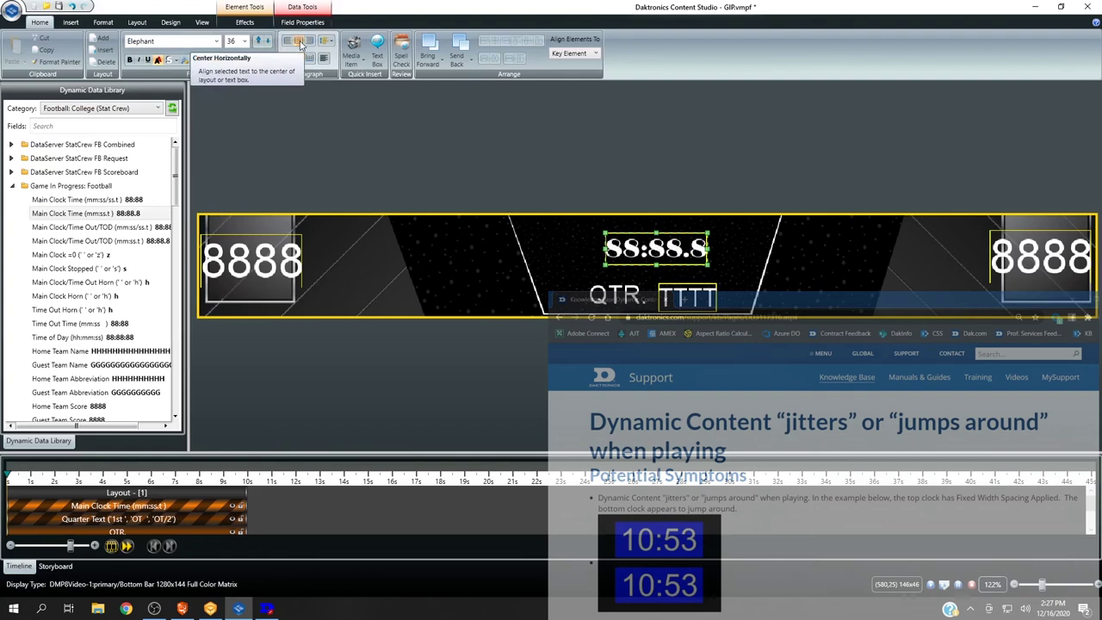
{"action": "left_click", "coordinate": [299, 42]}
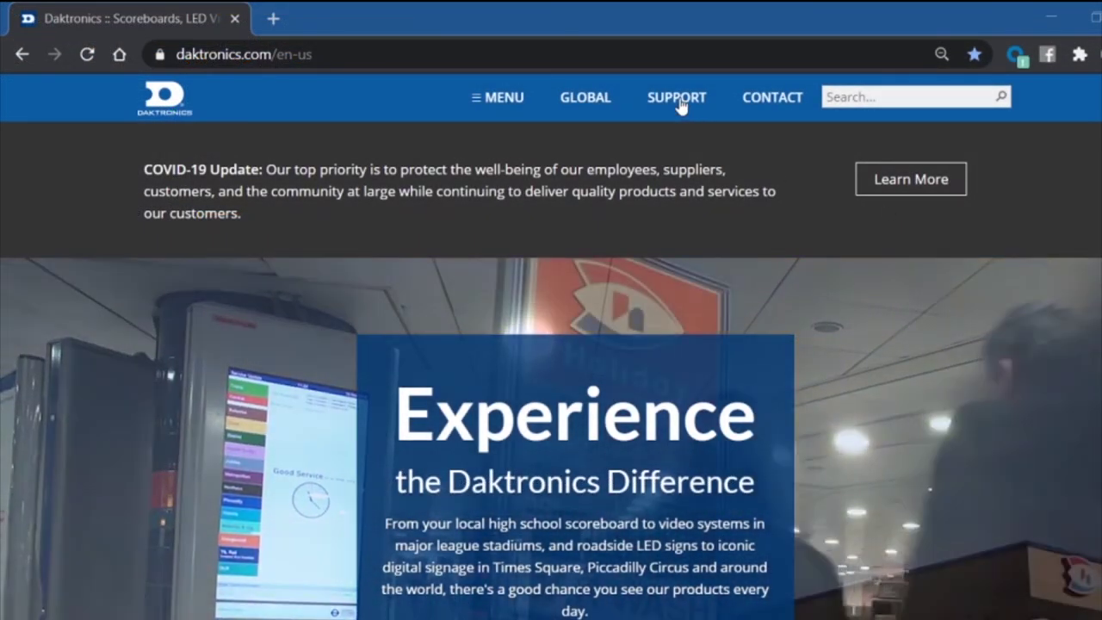
- Go to SUPPORT > MySupport and enter the user's e-mail address as the user name
{"action": "left_click", "coordinate": [680, 101]}
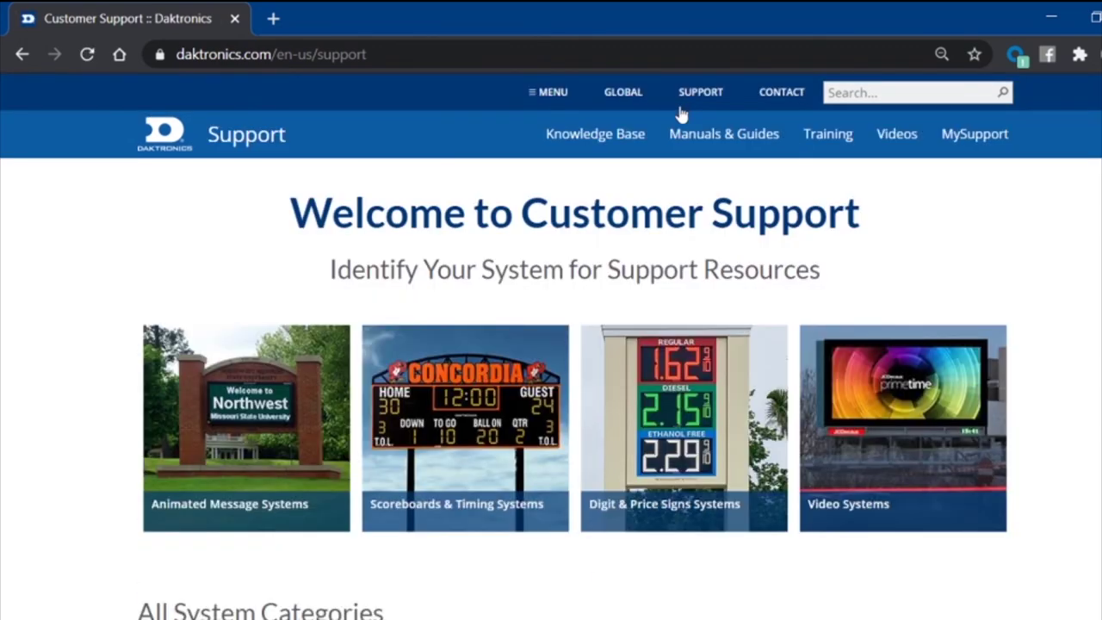
{"action": "left_click", "coordinate": [966, 144]}
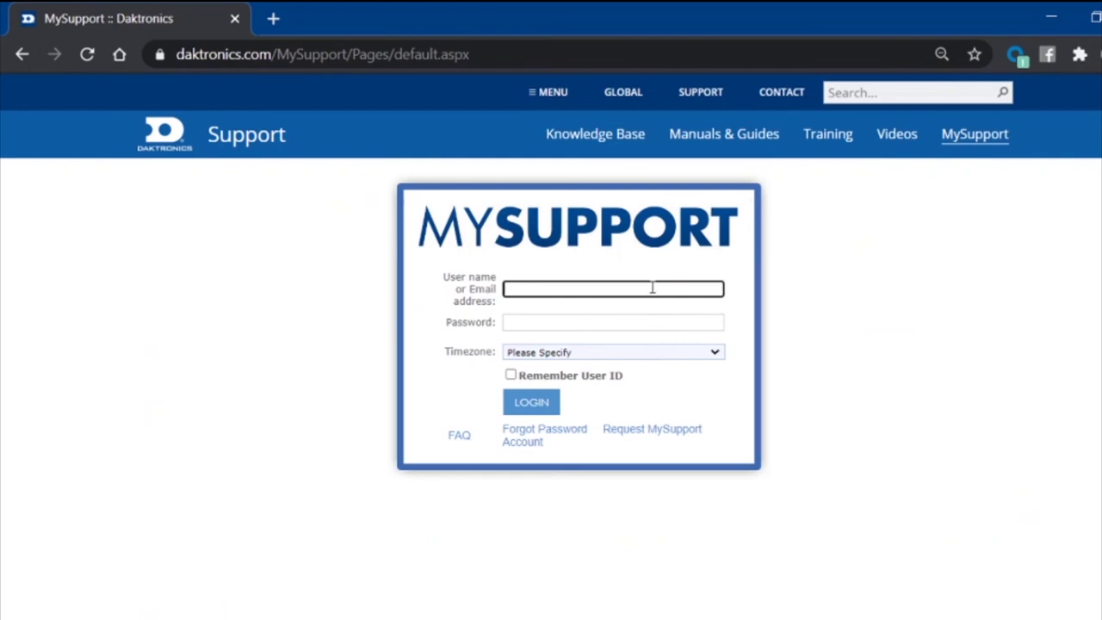
{"action": "type", "text": "yourname@youremail.com"}
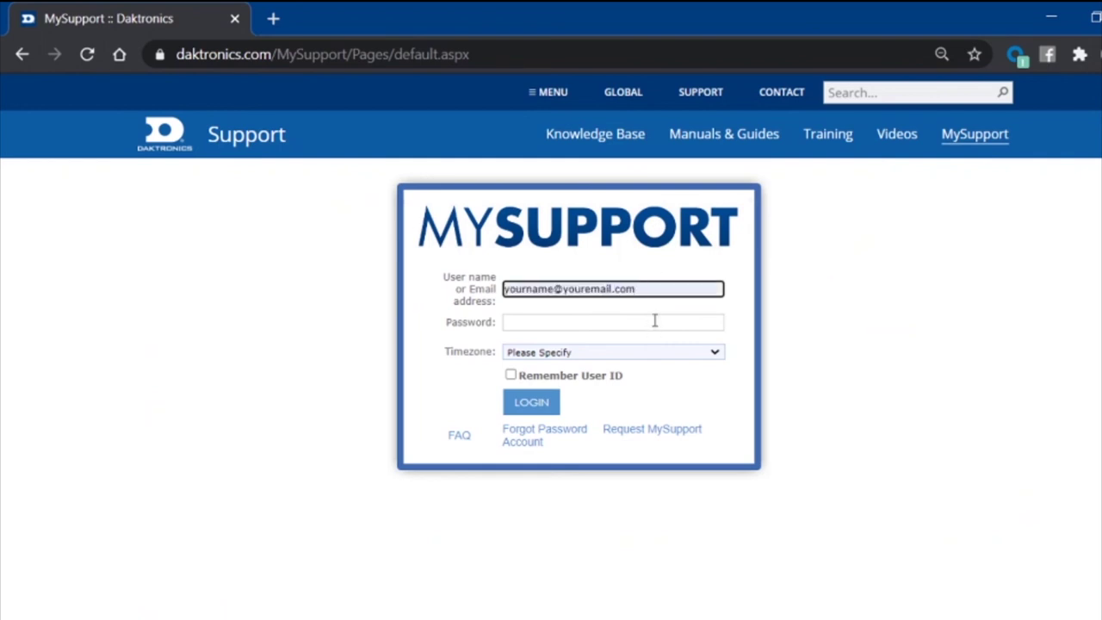